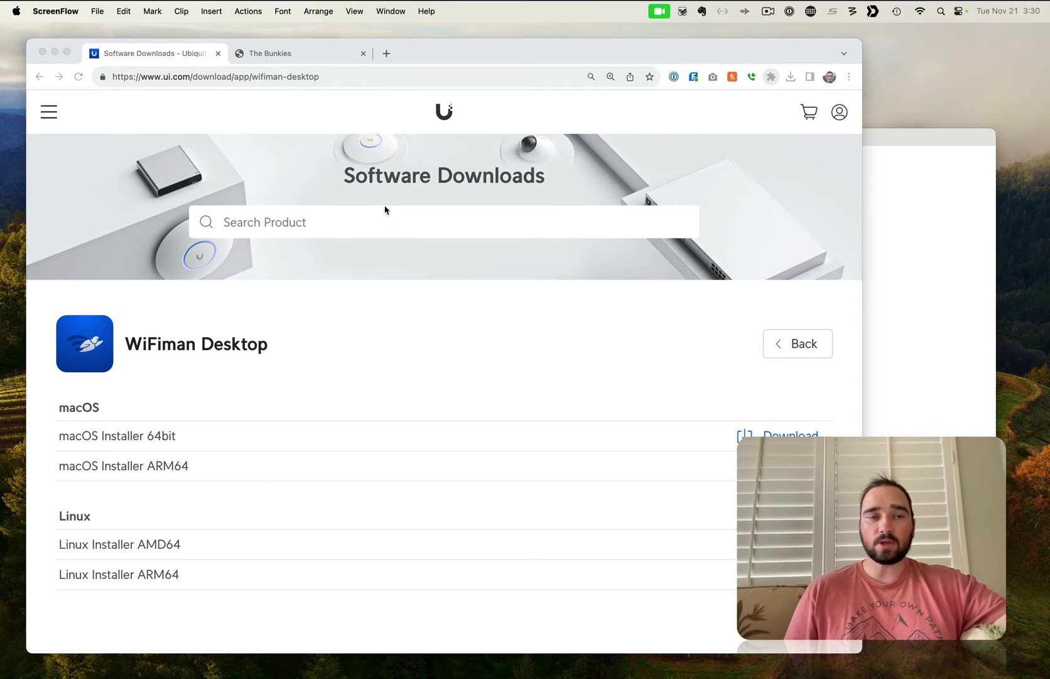
- Scroll the UI.com Software Downloads page to view the WiFiman Desktop installer options
{"action": "left_click", "coordinate": [126, 348]}
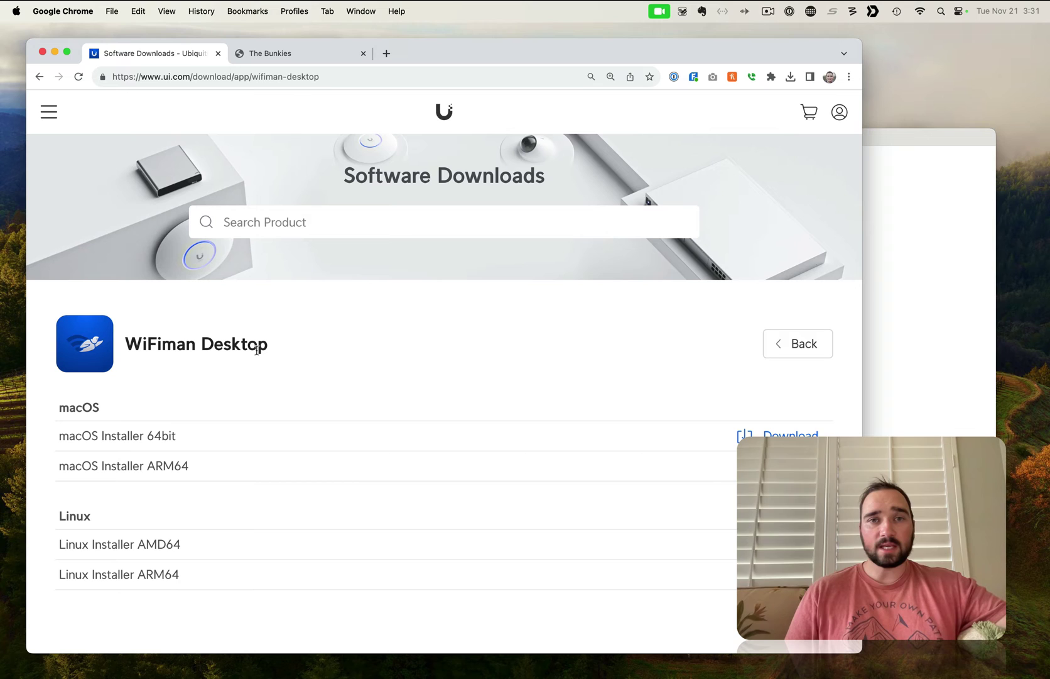
{"action": "left_click_drag", "start_coordinate": [214, 76], "coordinate": [320, 76]}
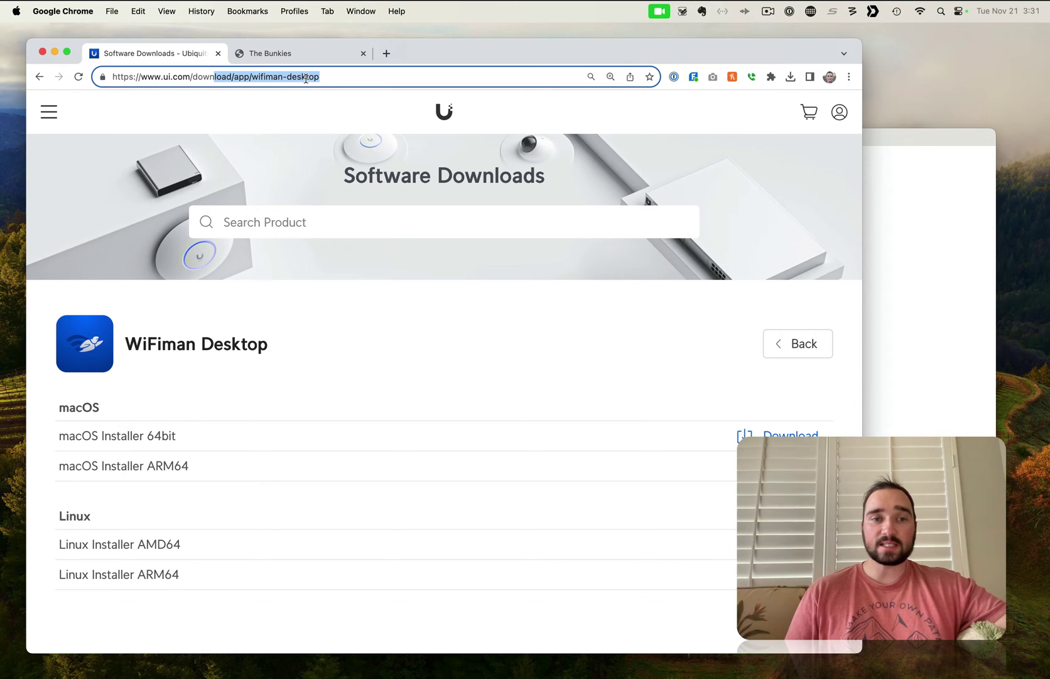
{"action": "scroll", "coordinate": [299, 294], "scroll_direction": "down", "scroll_amount": 3}
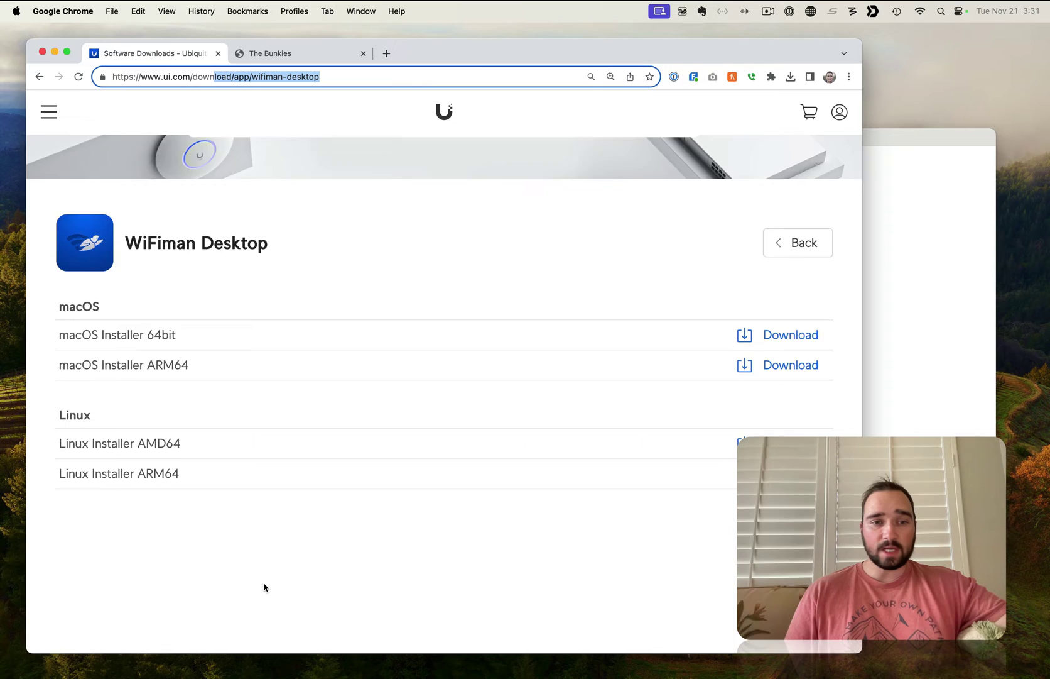
{"action": "scroll", "coordinate": [263, 587], "scroll_direction": "down", "scroll_amount": 3}
{"action": "scroll", "coordinate": [263, 587], "scroll_direction": "up", "scroll_amount": 2}
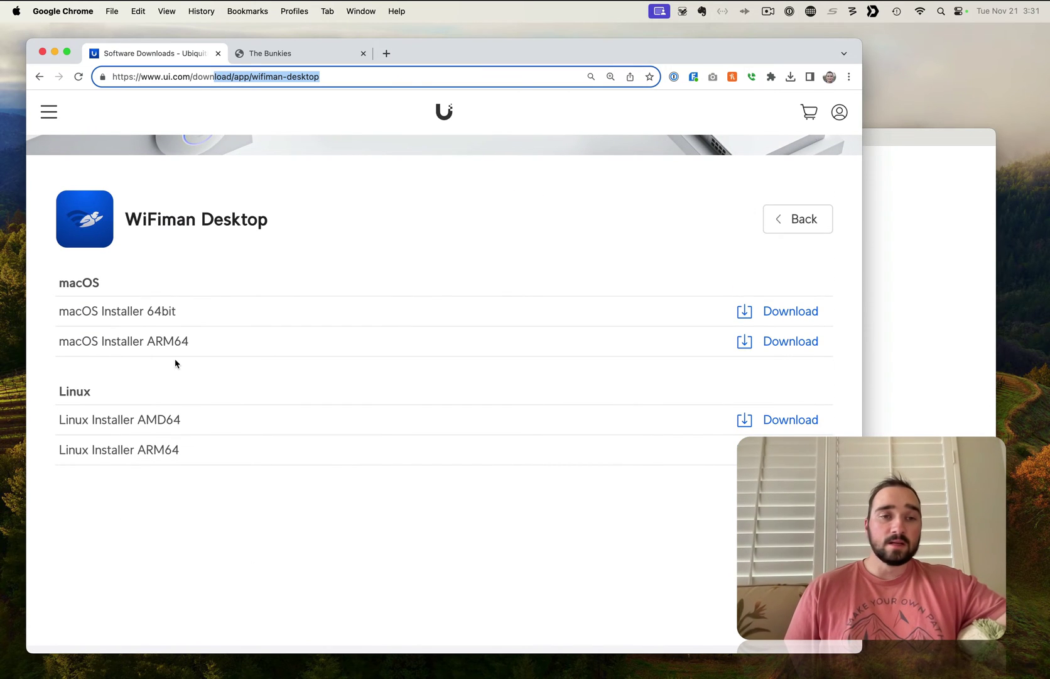
- Compare the 64bit and ARM64 installer names, then download the macOS ARM64 installer
{"action": "left_click_drag", "start_coordinate": [132, 311], "coordinate": [173, 311]}
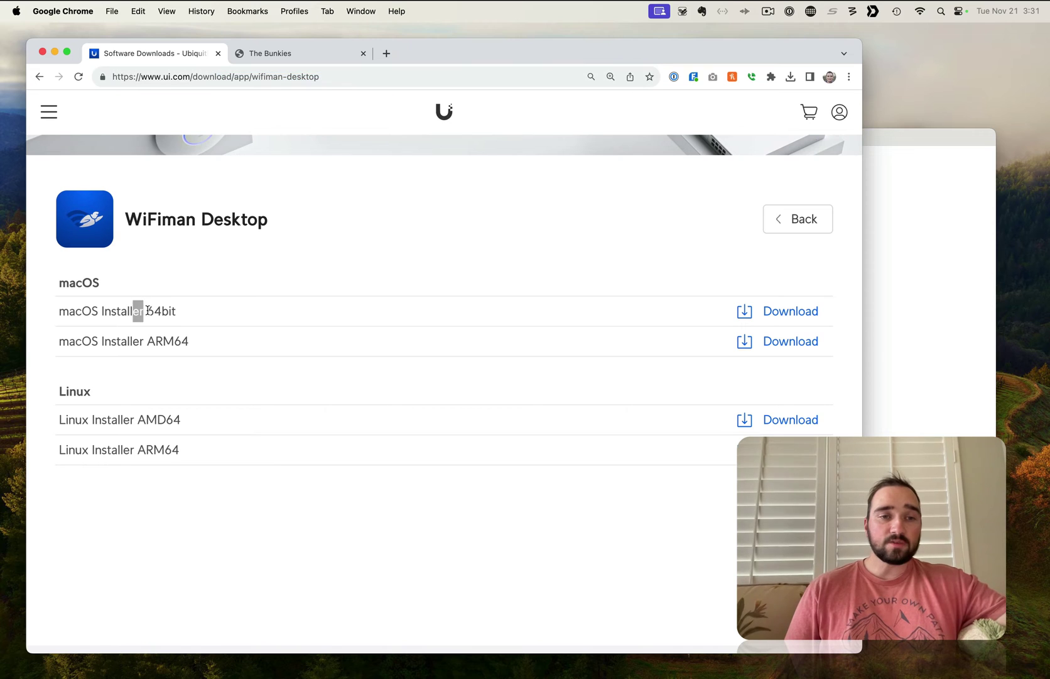
{"action": "left_click", "coordinate": [174, 311]}
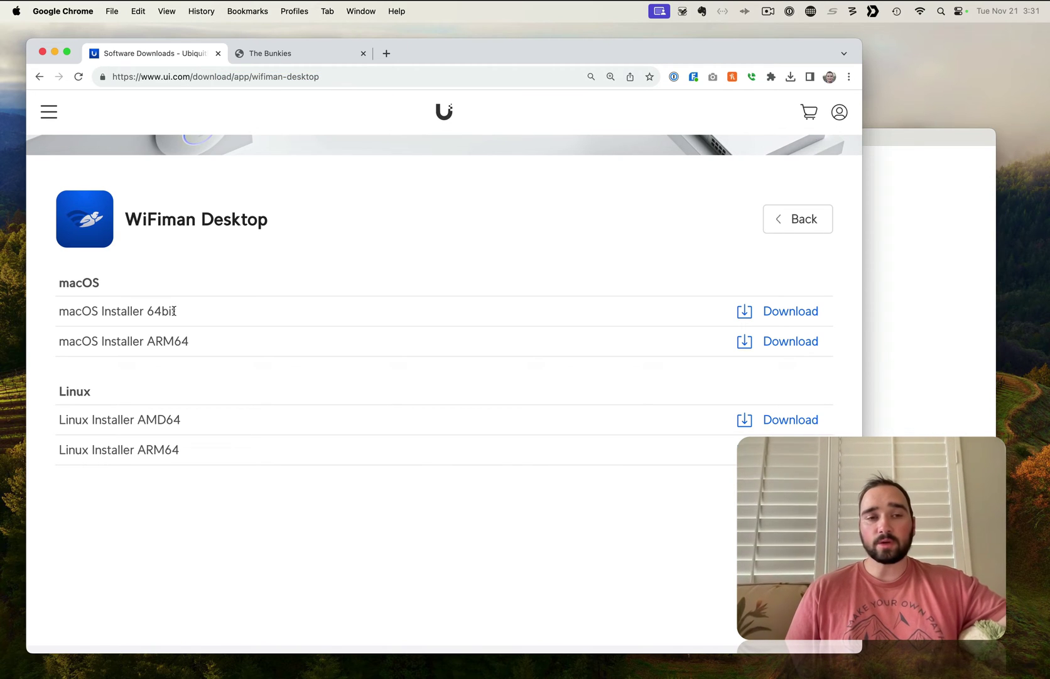
{"action": "left_click_drag", "start_coordinate": [116, 344], "coordinate": [190, 347]}
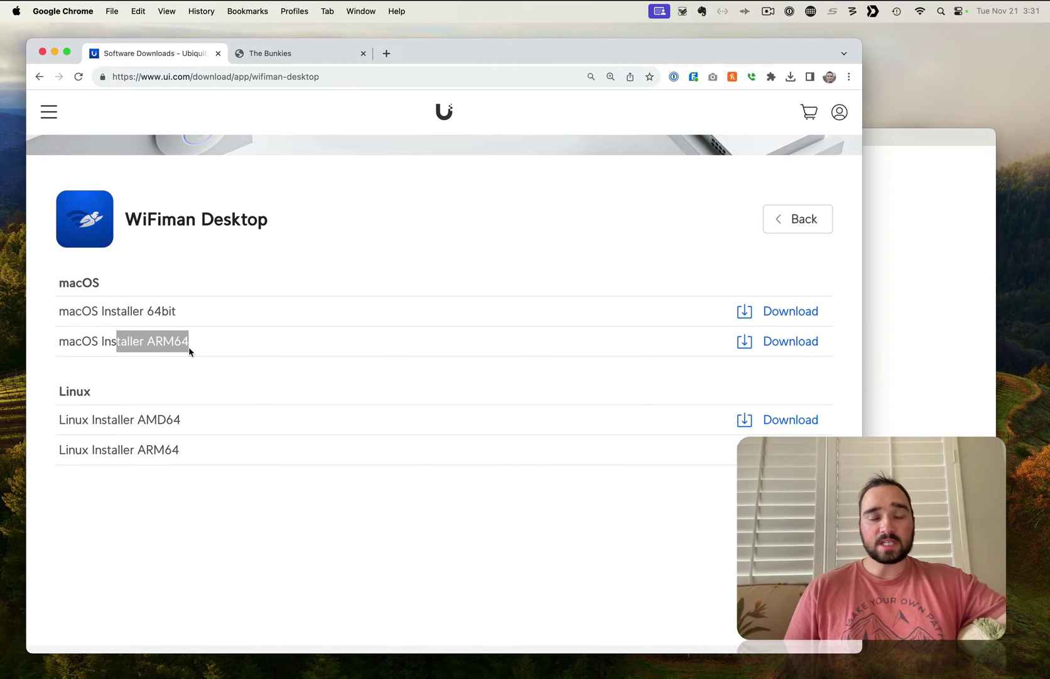
{"action": "left_click", "coordinate": [189, 349]}
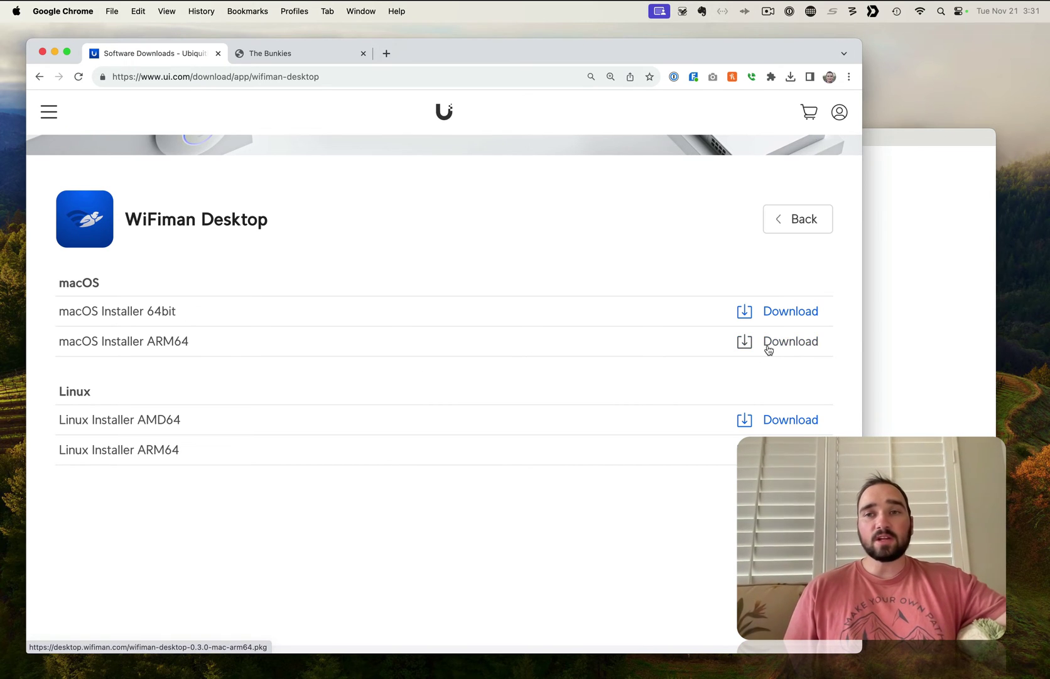
{"action": "left_click", "coordinate": [927, 329]}
{"action": "left_click_drag", "start_coordinate": [756, 146], "coordinate": [584, 113]}
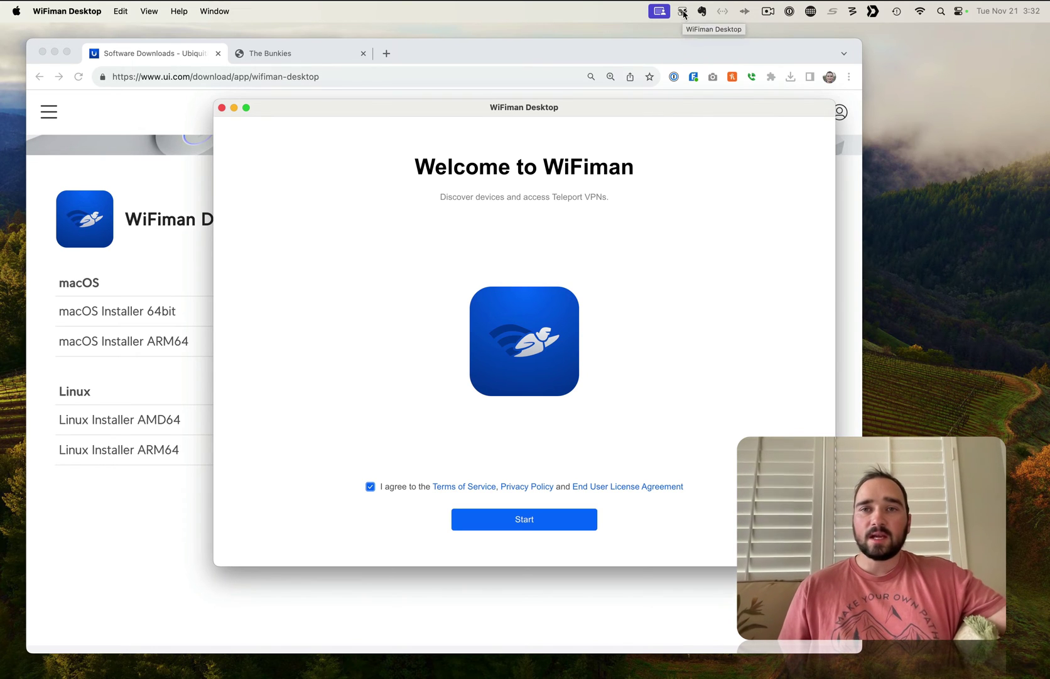
{"action": "left_click", "coordinate": [683, 11]}
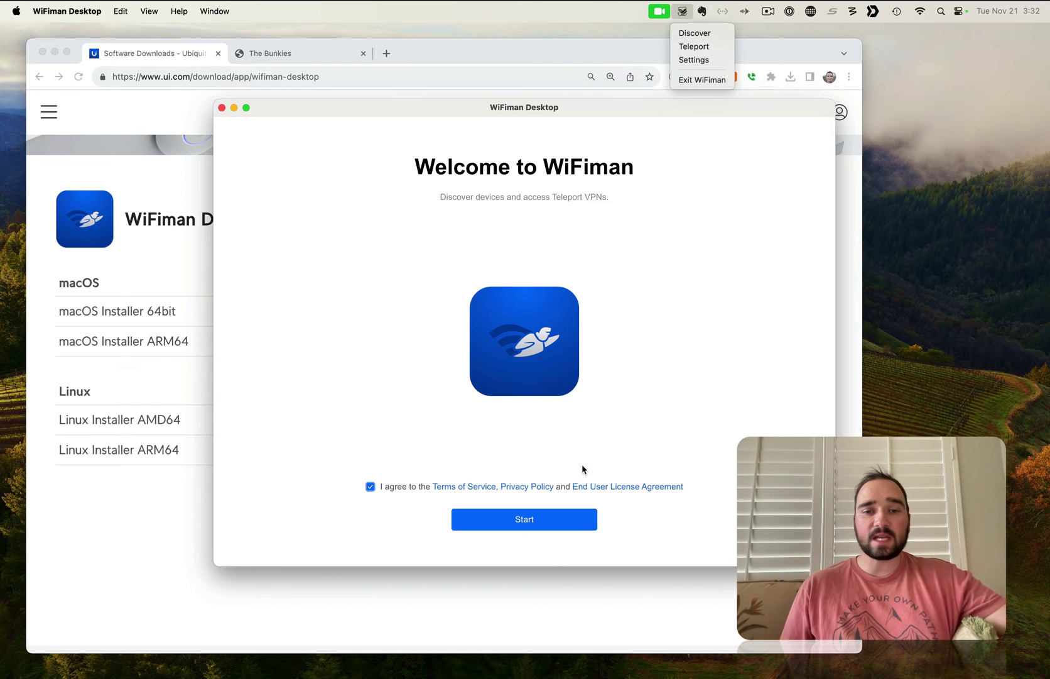
{"action": "left_click", "coordinate": [554, 524]}
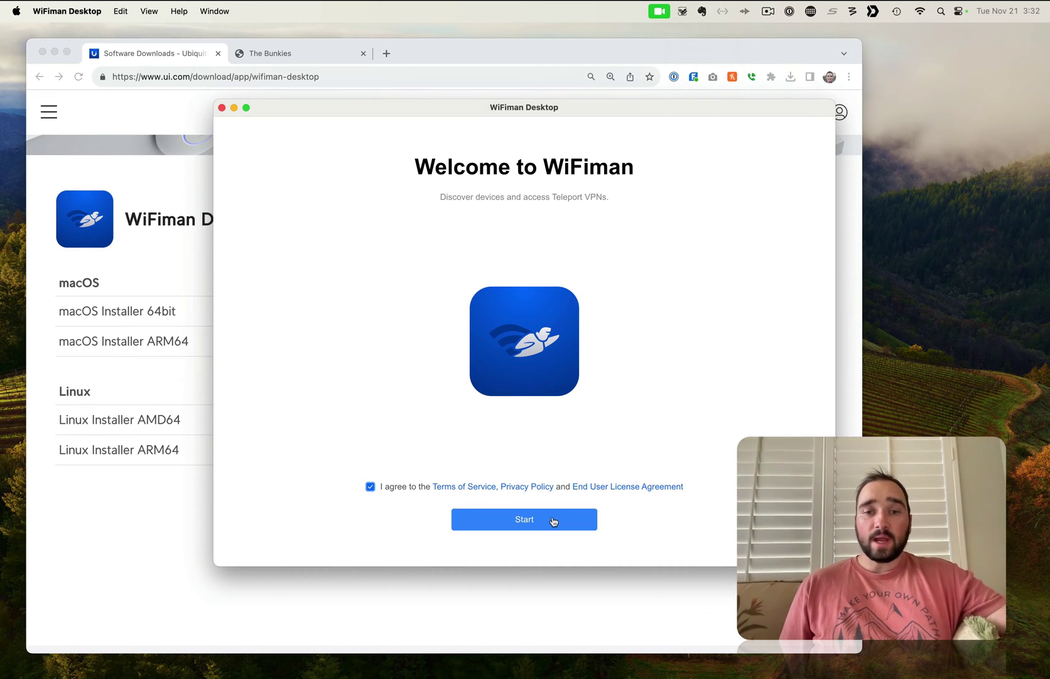
- Start WiFiman with the terms agreement accepted, reaching the UniFi Teleport invitation page
{"action": "left_click", "coordinate": [549, 524]}
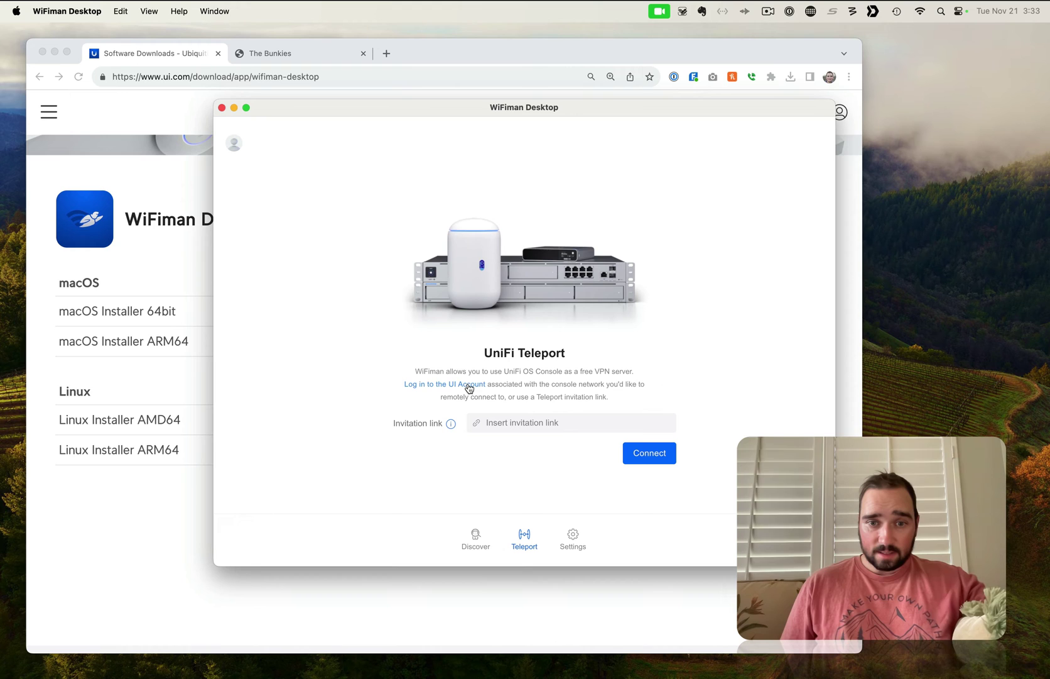
{"action": "mouse_move", "coordinate": [450, 423]}
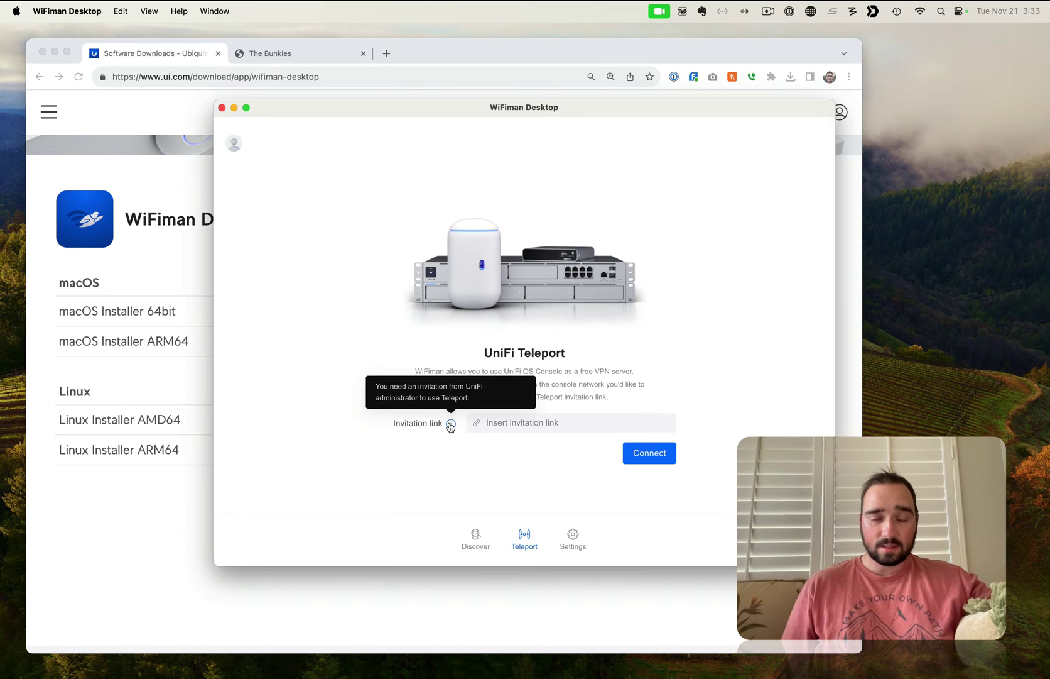
- Sign in to the UI account in Chrome and return the session to WiFiman Desktop
{"action": "left_click", "coordinate": [472, 388]}
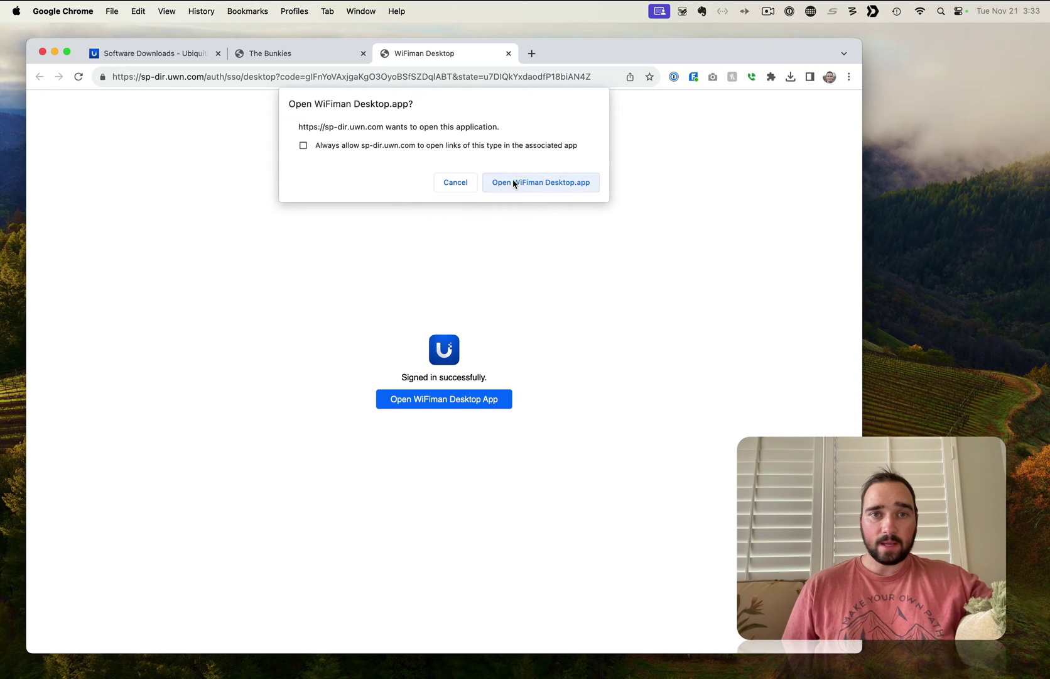
{"action": "left_click", "coordinate": [514, 184]}
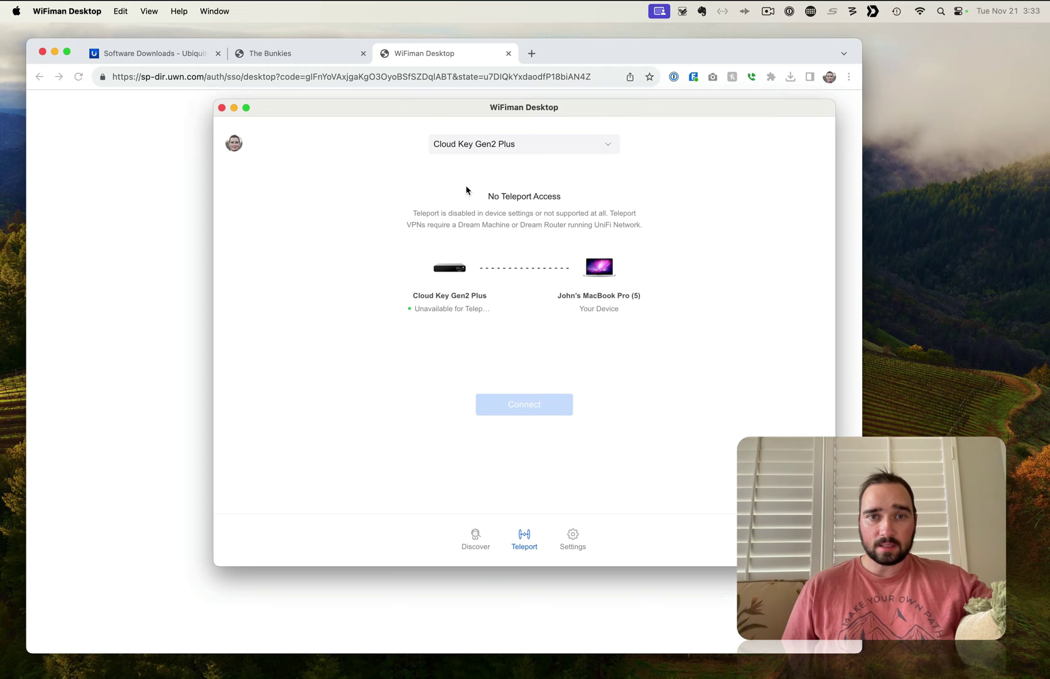
- Switch the Teleport console from Cloud Key Gen2 Plus to Dream Machine Pro
{"action": "left_click", "coordinate": [484, 142]}
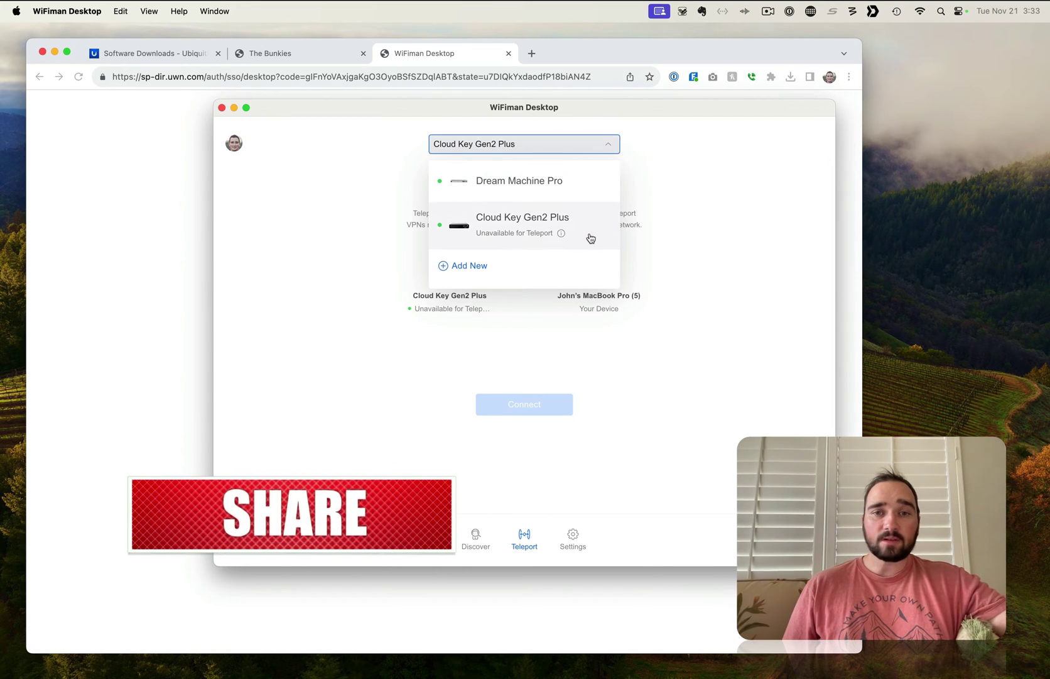
{"action": "mouse_move", "coordinate": [562, 233]}
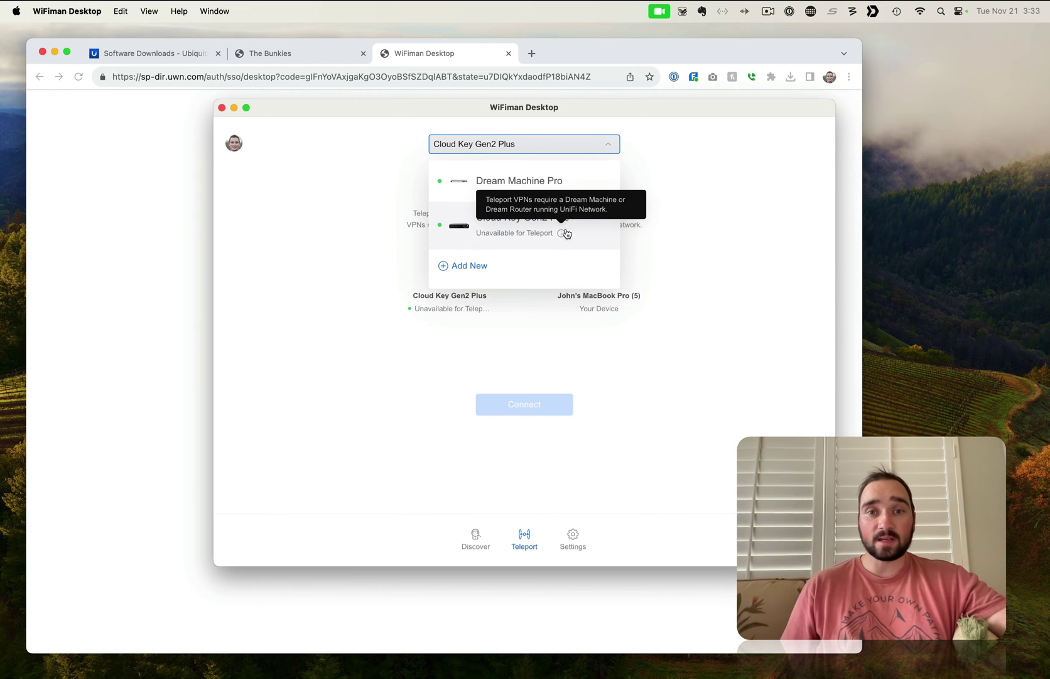
{"action": "left_click", "coordinate": [570, 182]}
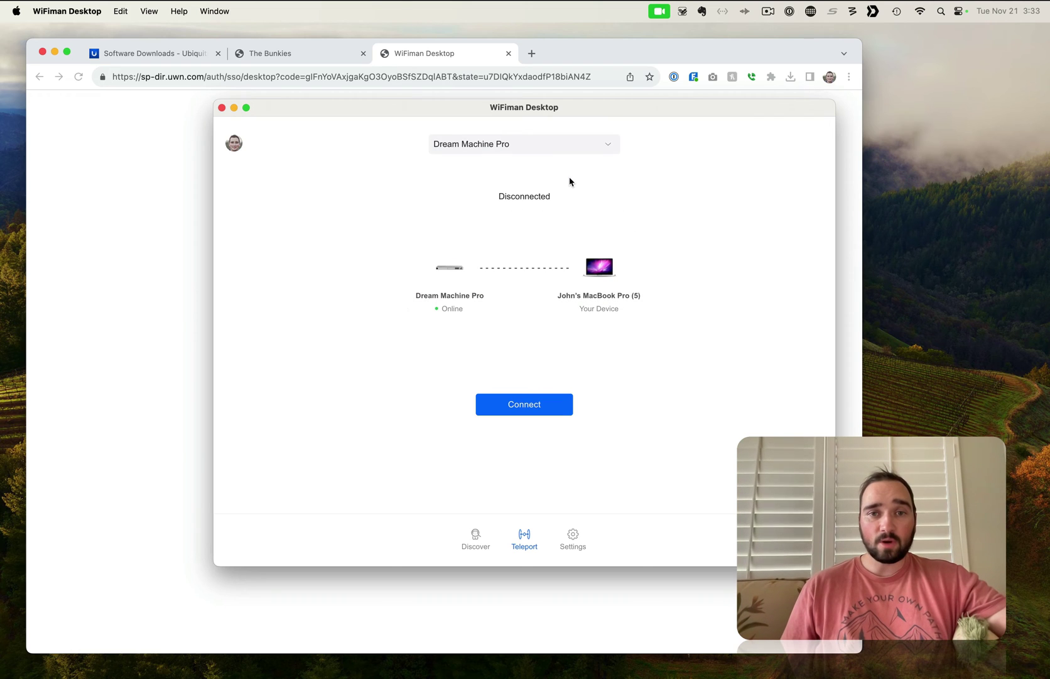
- Connect the Teleport VPN to the Dream Machine Pro
{"action": "left_click", "coordinate": [542, 404]}
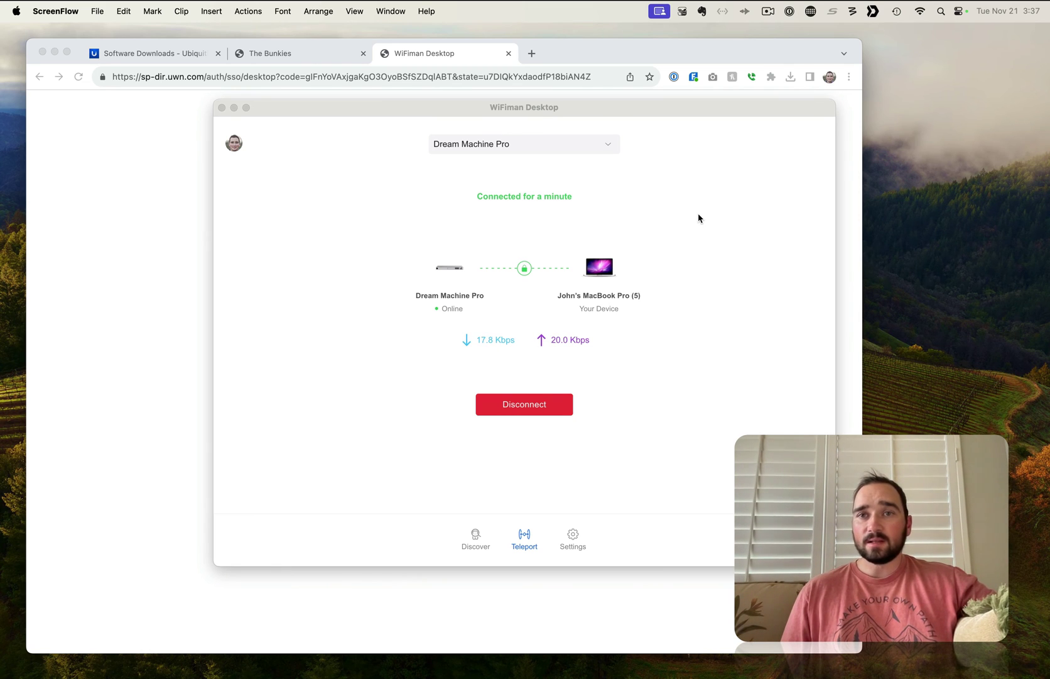
- Launch Speedtest from Applications and run a test: 77.2 Mbps down, 10.1 Mbps up
{"action": "left_click", "coordinate": [1032, 536]}
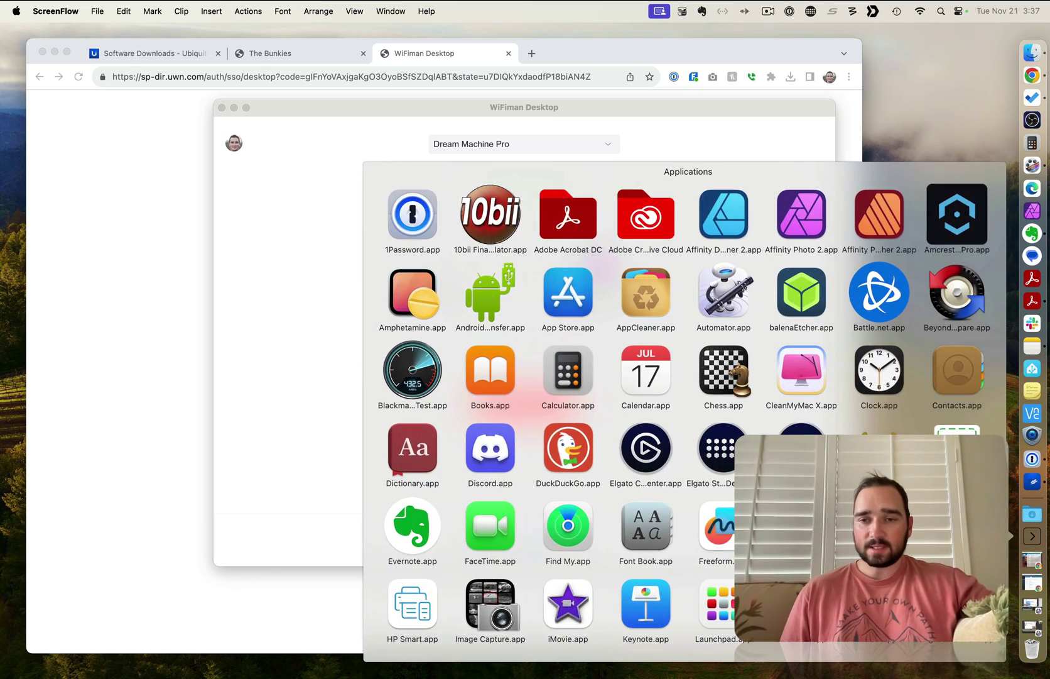
{"action": "scroll", "coordinate": [843, 419], "scroll_direction": "down", "scroll_amount": 5}
{"action": "scroll", "coordinate": [844, 420], "scroll_direction": "down", "scroll_amount": 10}
{"action": "scroll", "coordinate": [843, 419], "scroll_direction": "down", "scroll_amount": 5}
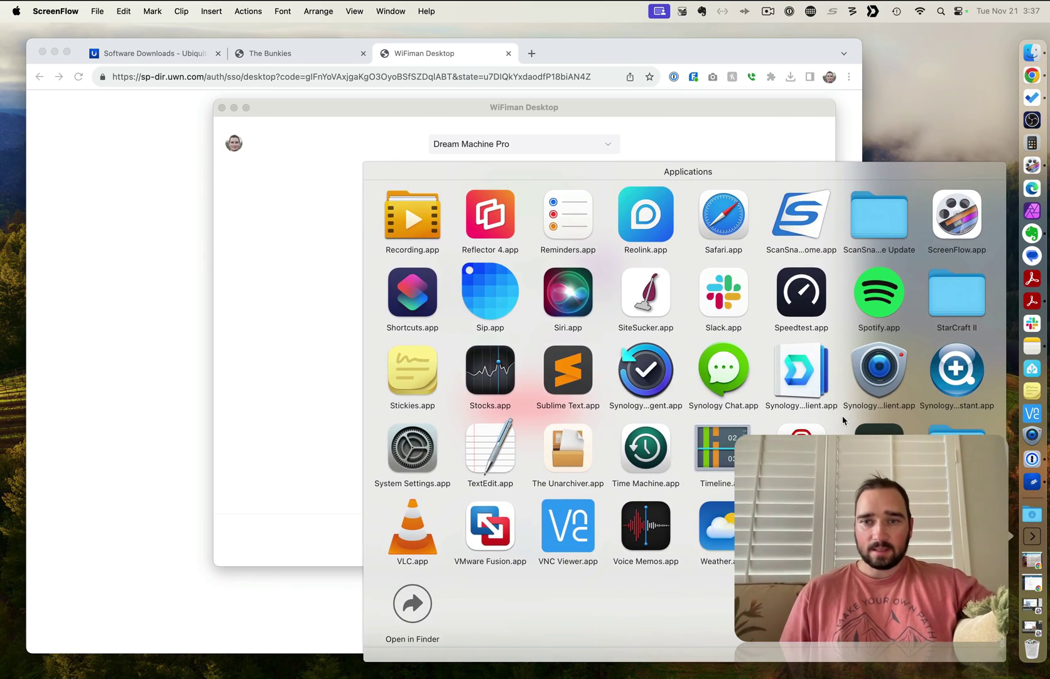
{"action": "left_click", "coordinate": [801, 292]}
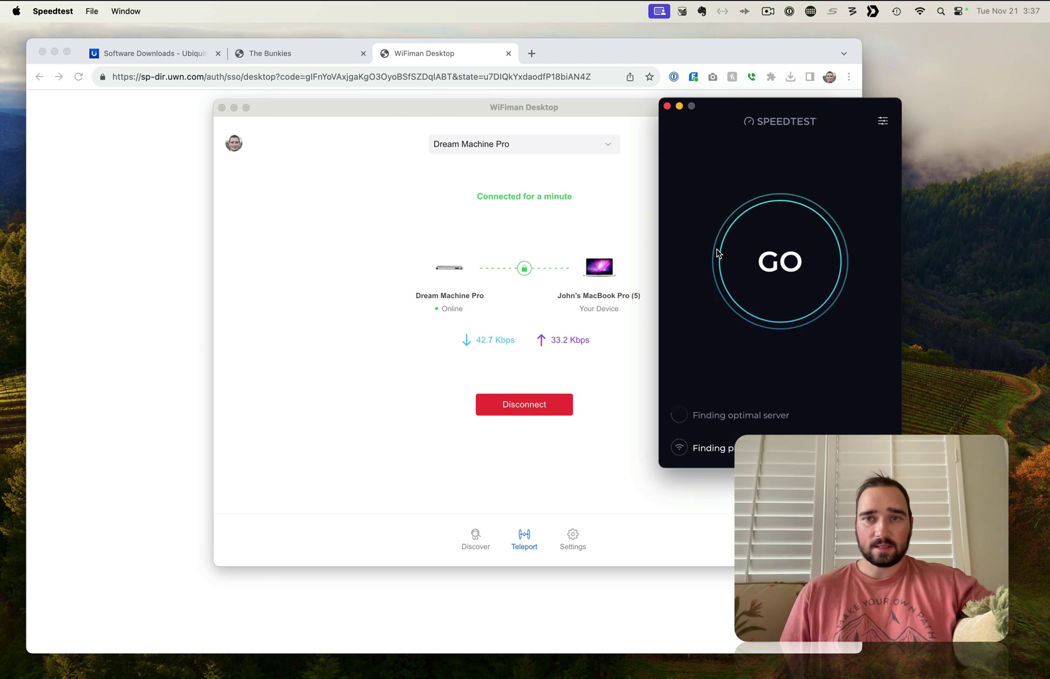
{"action": "left_click", "coordinate": [772, 267]}
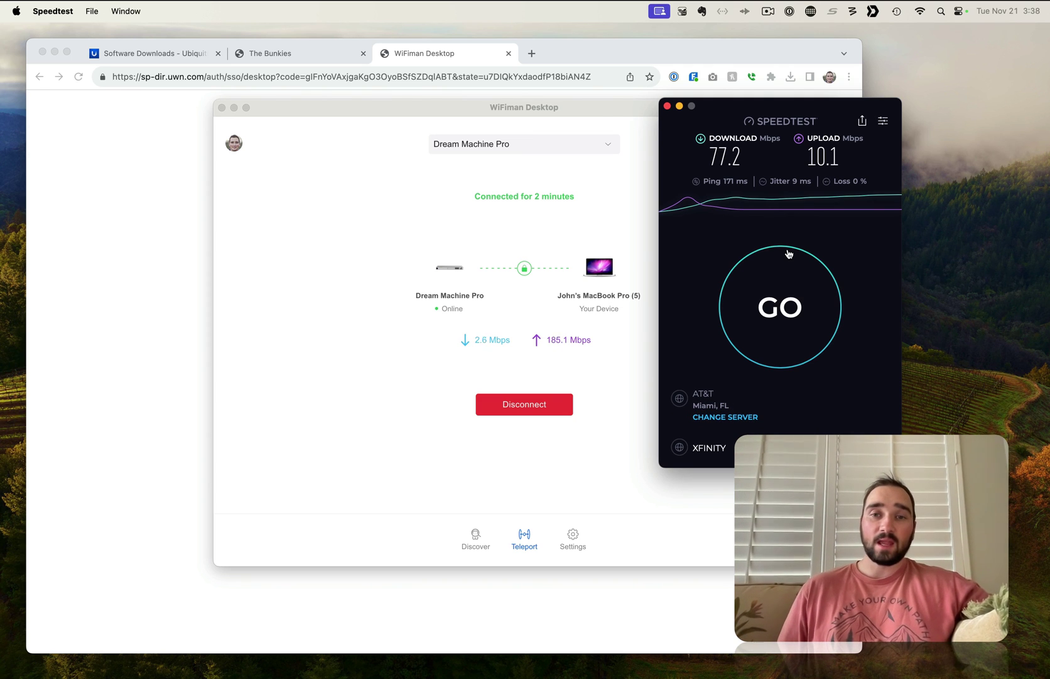
- Bring WiFiman forward to confirm the Dream Machine Pro Teleport link is still up
{"action": "left_click", "coordinate": [349, 174]}
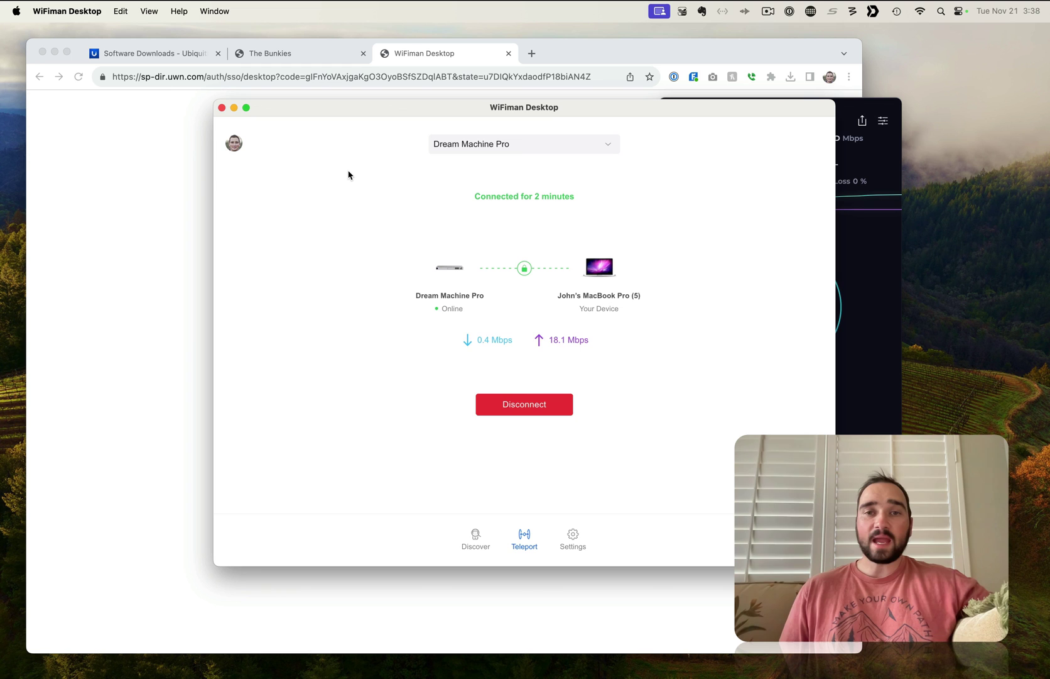